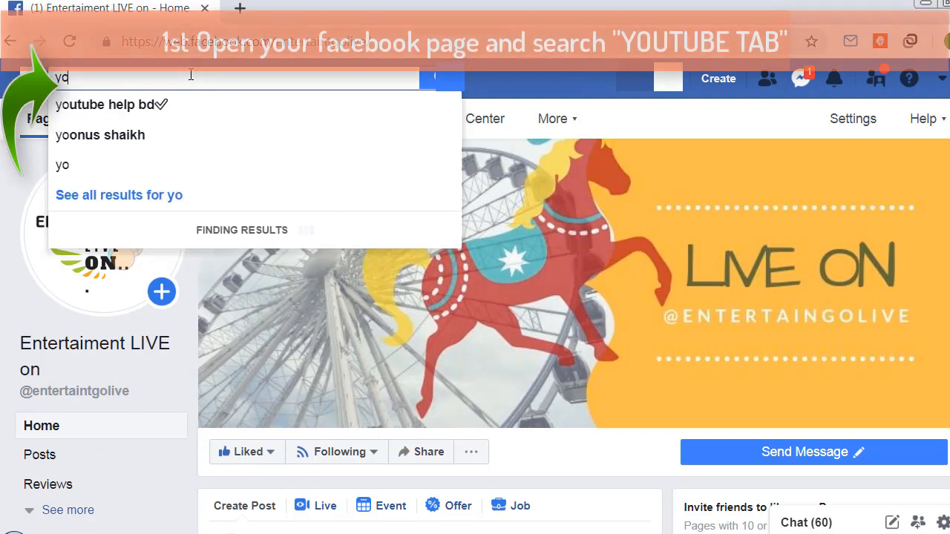
# Search Facebook for "youtube tab"
pyautogui.write('b')
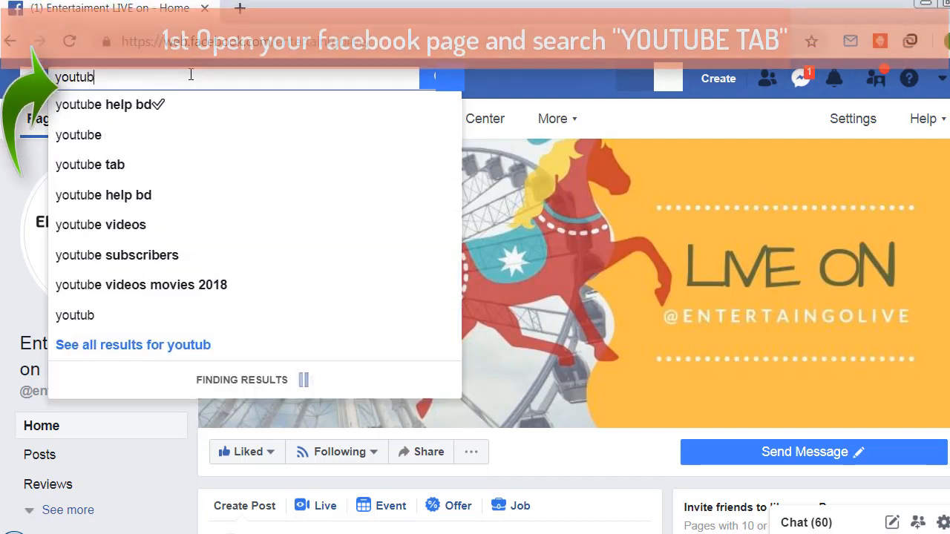
pyautogui.write('e t')
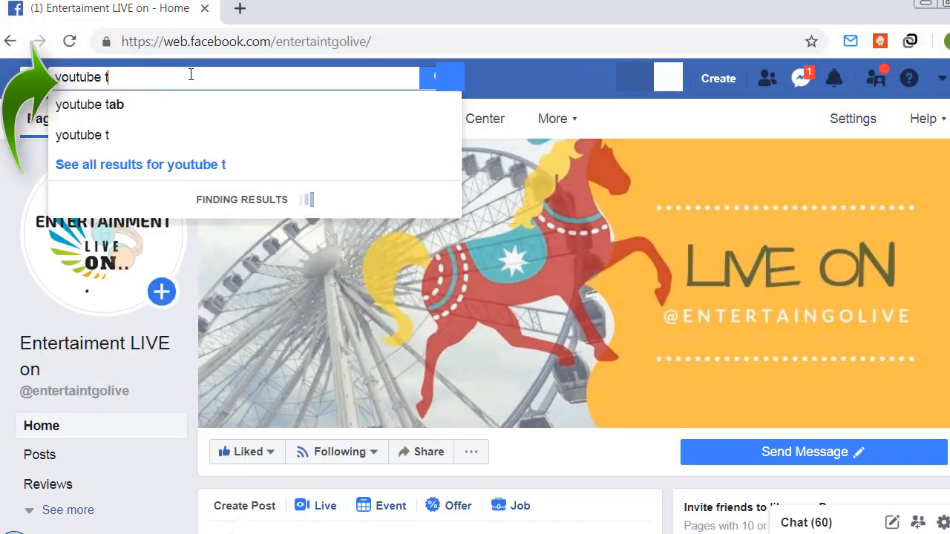
pyautogui.write('ab')
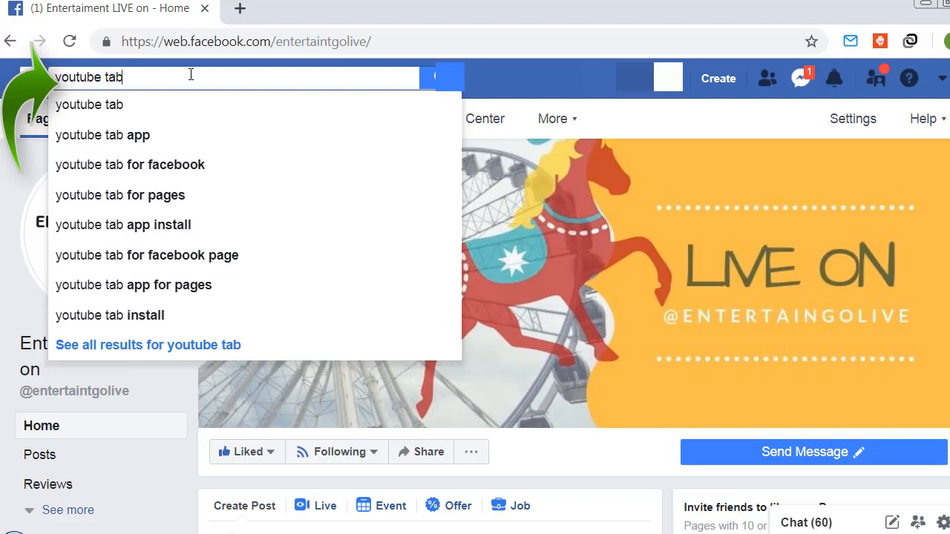
pyautogui.press('Return')
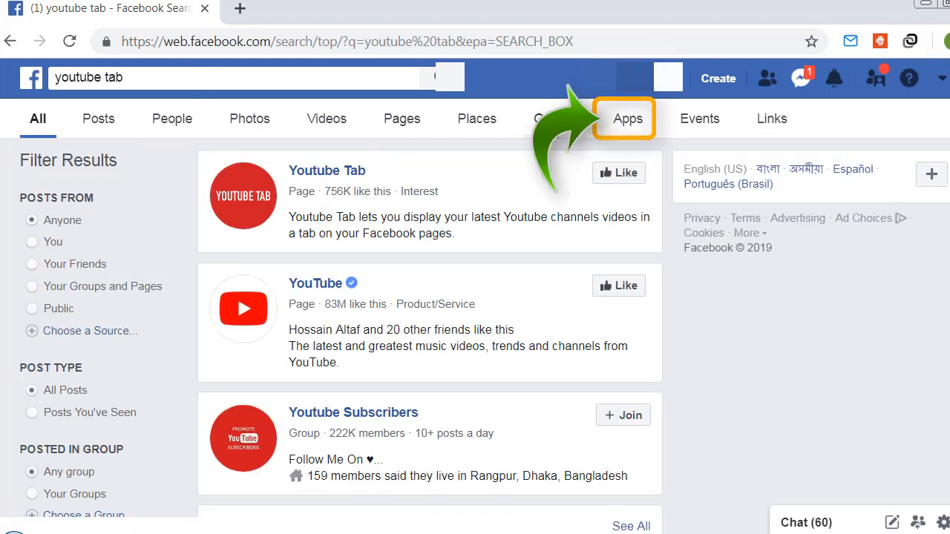
# Filter the search results to apps, open the first Youtube Tab app and start installing it
pyautogui.click(627, 126)
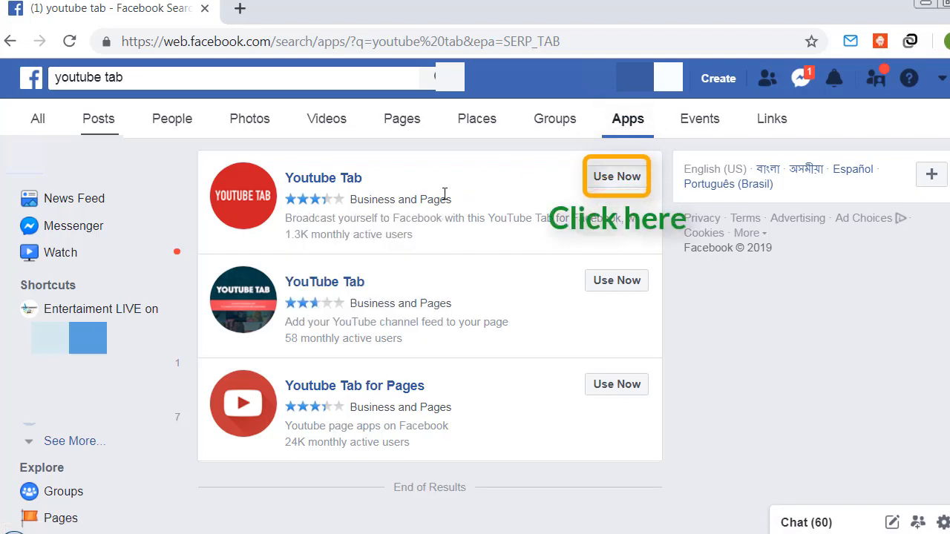
pyautogui.click(611, 179)
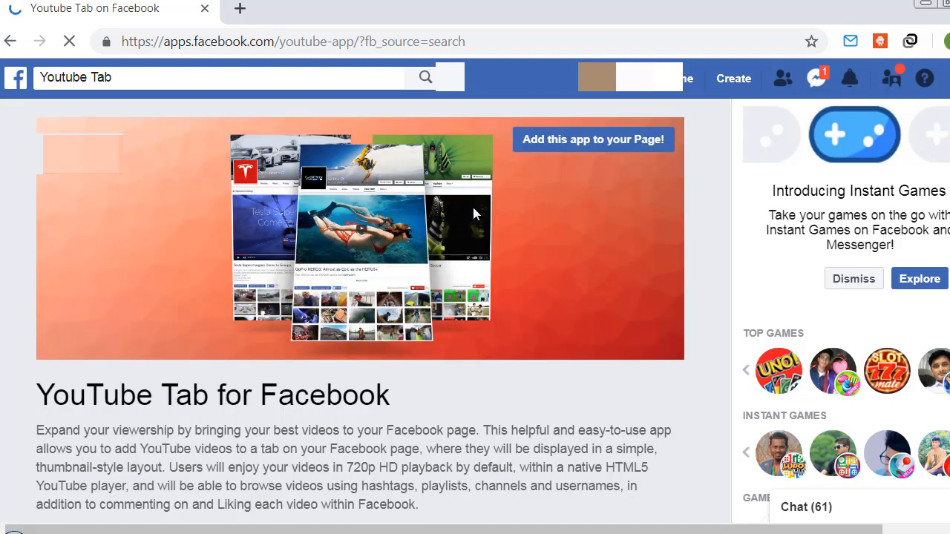
pyautogui.scroll(-4, 321, 268)
pyautogui.scroll(-1, 321, 267)
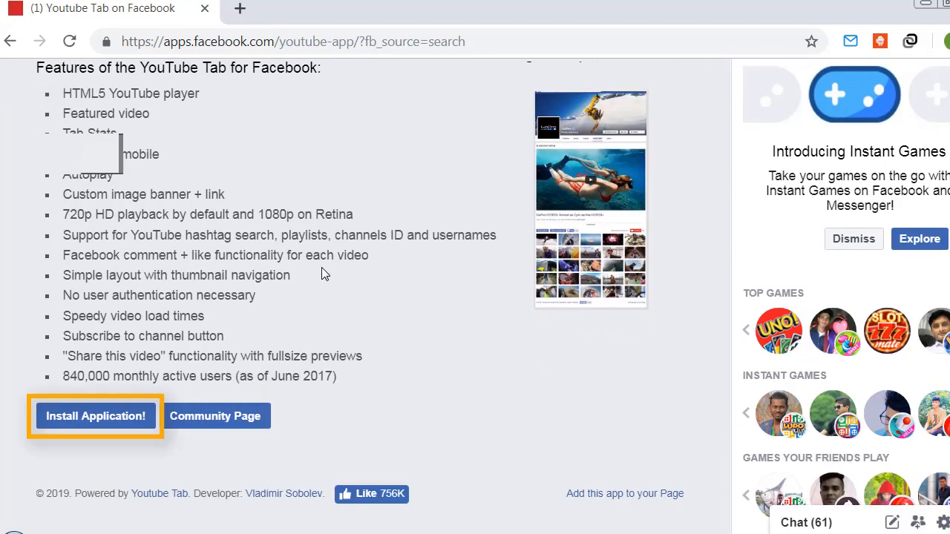
pyautogui.click(94, 414)
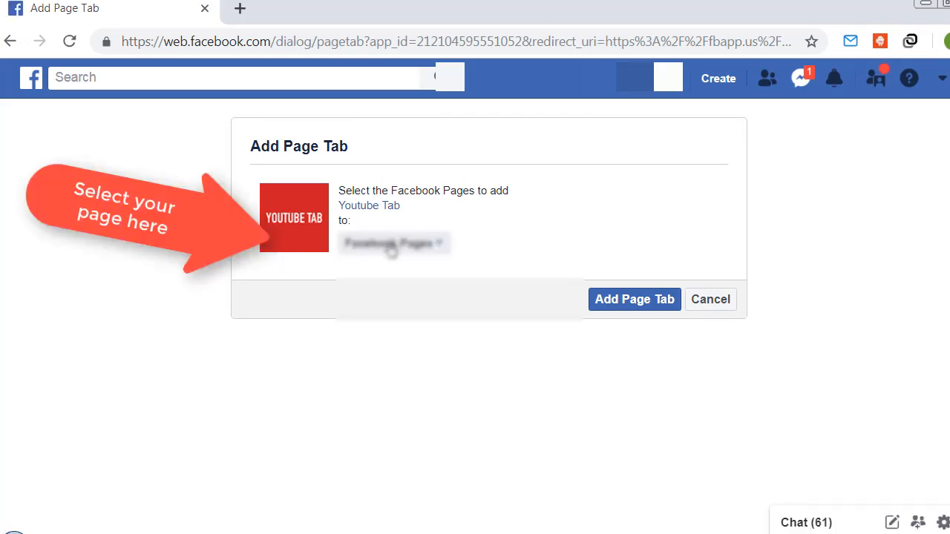
# Select the second listed Facebook page and add the Youtube Tab to it
pyautogui.click(436, 249)
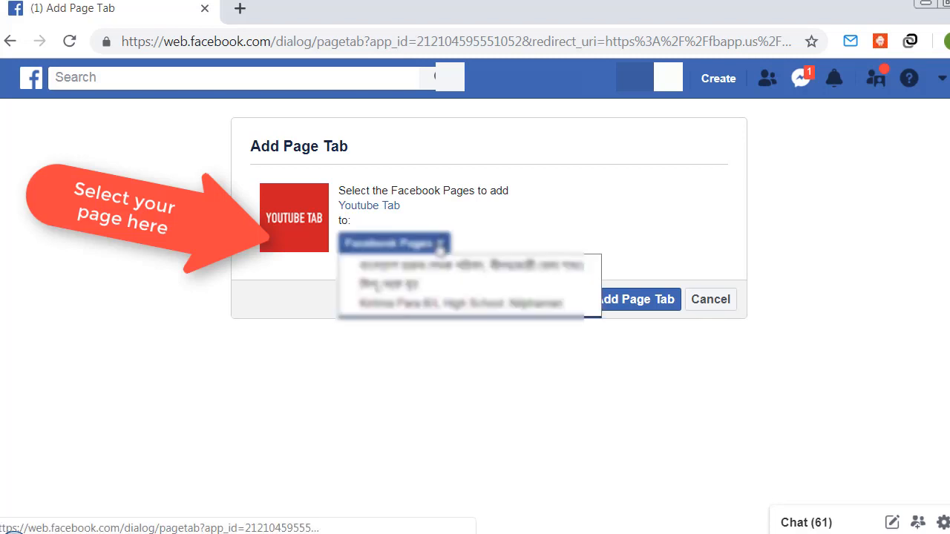
pyautogui.click(420, 286)
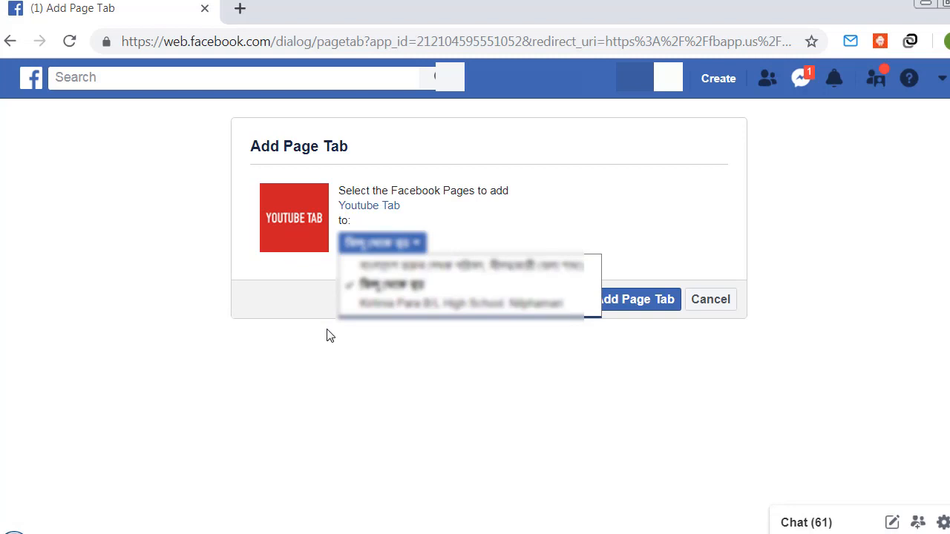
pyautogui.click(629, 300)
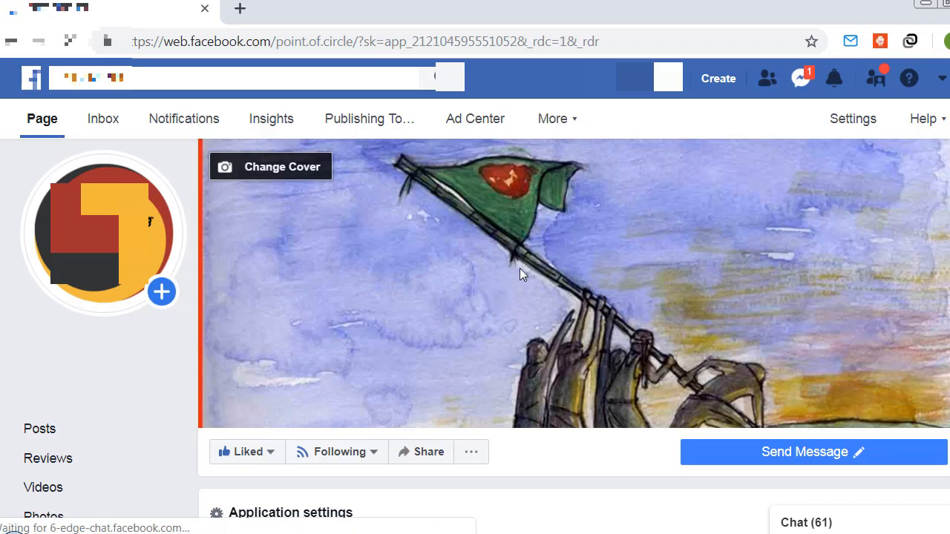
# Clear the default Youtube channel or playlist ID in the tab's application settings
pyautogui.scroll(-2, 493, 274)
pyautogui.scroll(-1, 493, 282)
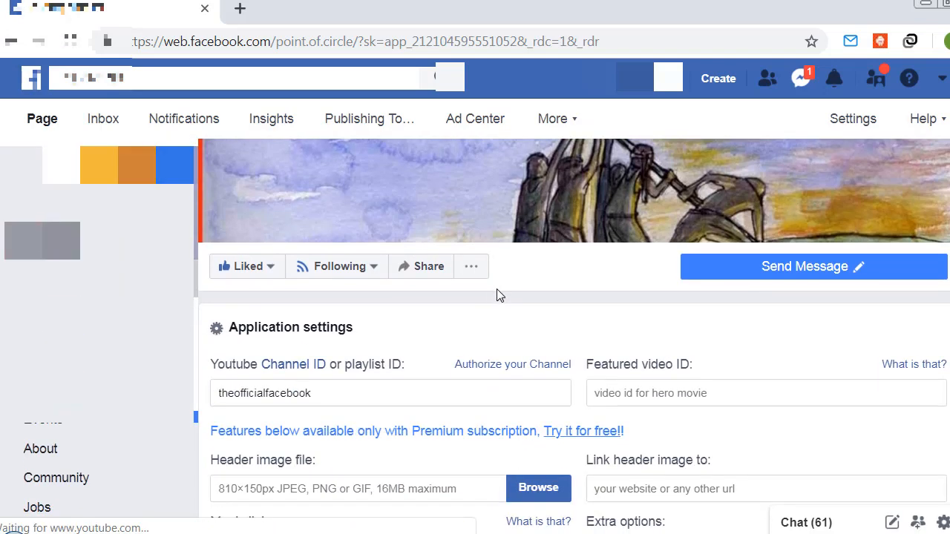
pyautogui.scroll(-1, 495, 289)
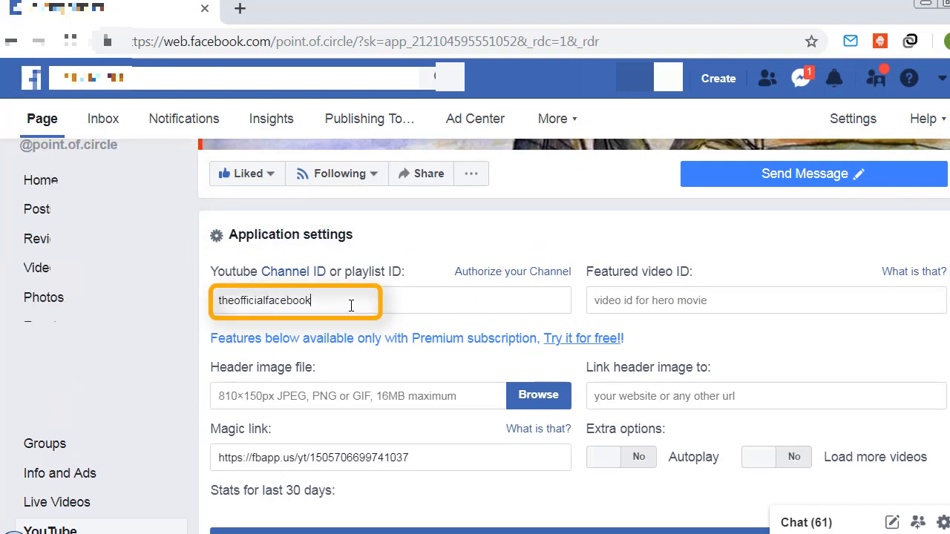
pyautogui.moveTo(351, 306); pyautogui.dragTo(208, 295)
pyautogui.press('BackSpace')
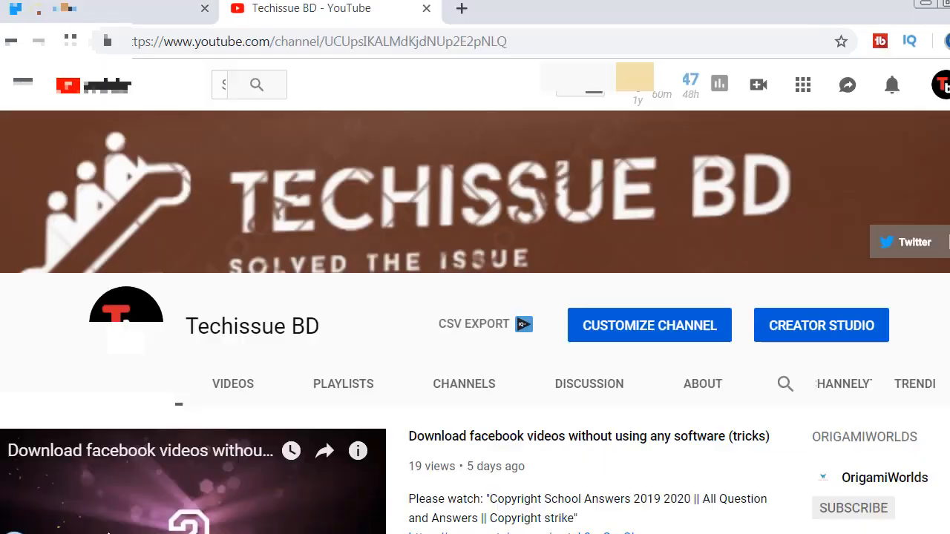
# Switch to the Techissue BD channel on YouTube and open the account's advanced settings
pyautogui.click(638, 328)
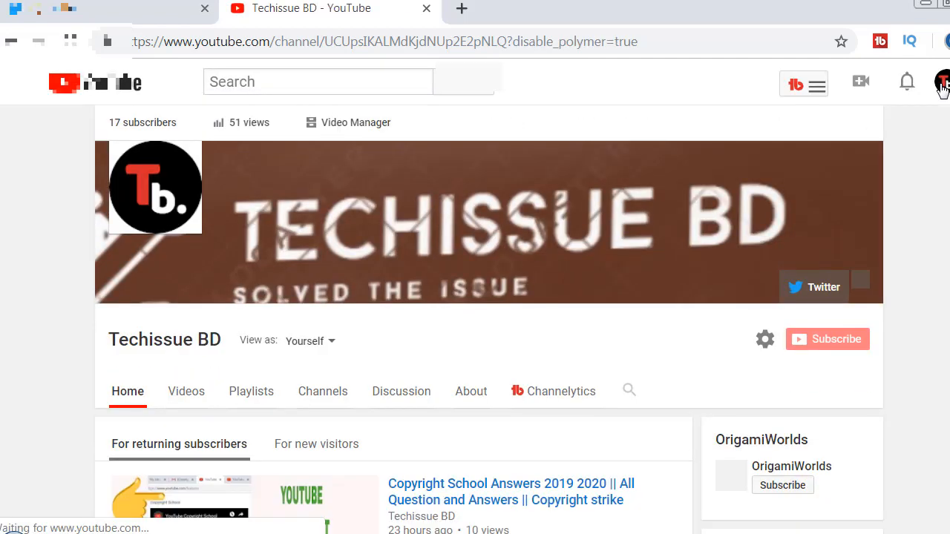
pyautogui.click(942, 83)
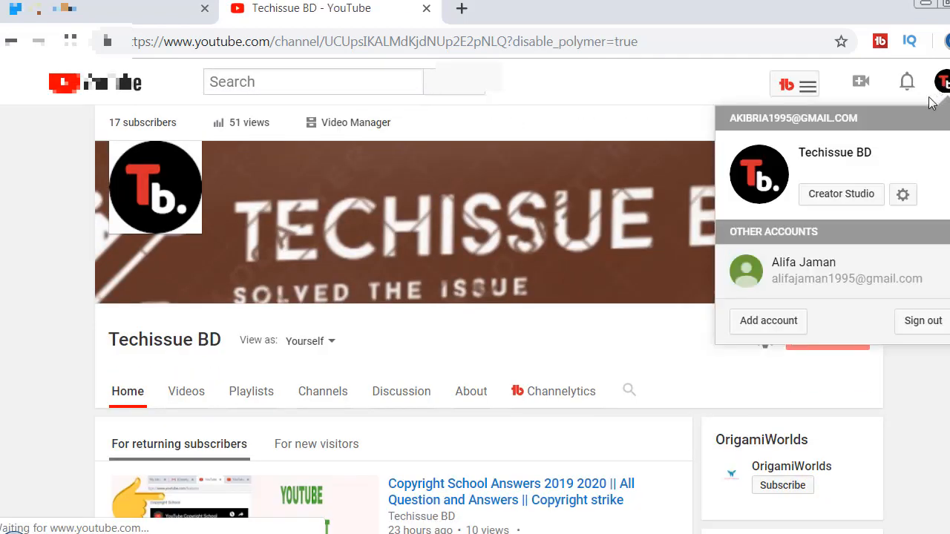
pyautogui.click(903, 195)
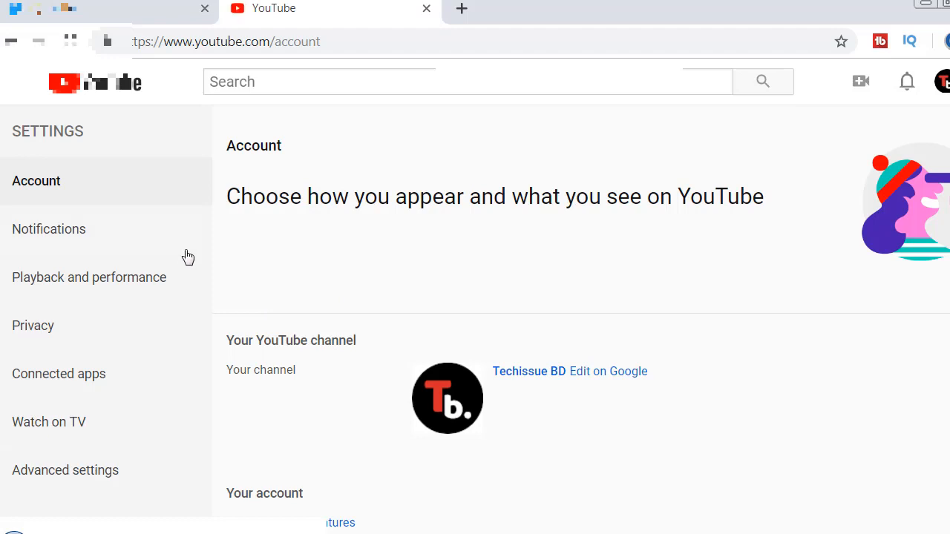
pyautogui.scroll(-3, 187, 267)
pyautogui.click(68, 288)
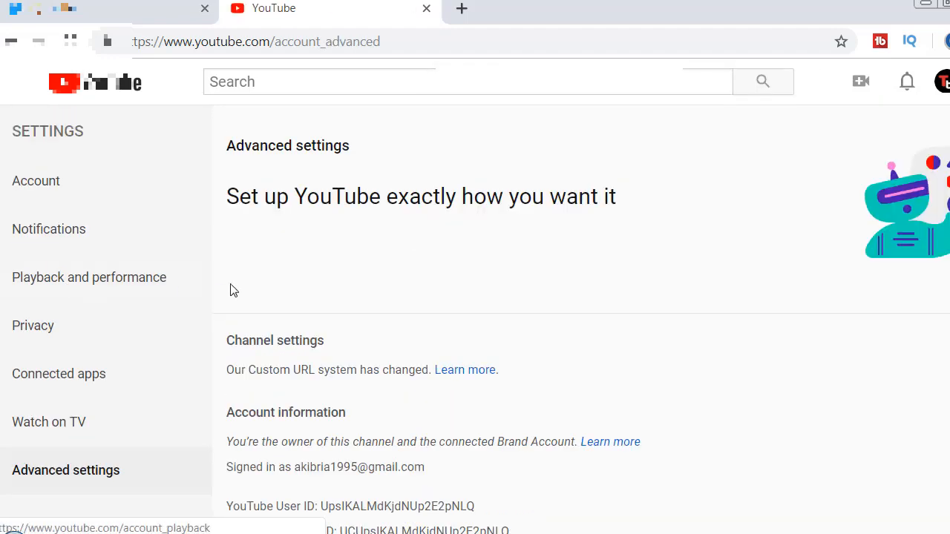
# Copy the YouTube channel ID from the account information
pyautogui.scroll(-3, 404, 273)
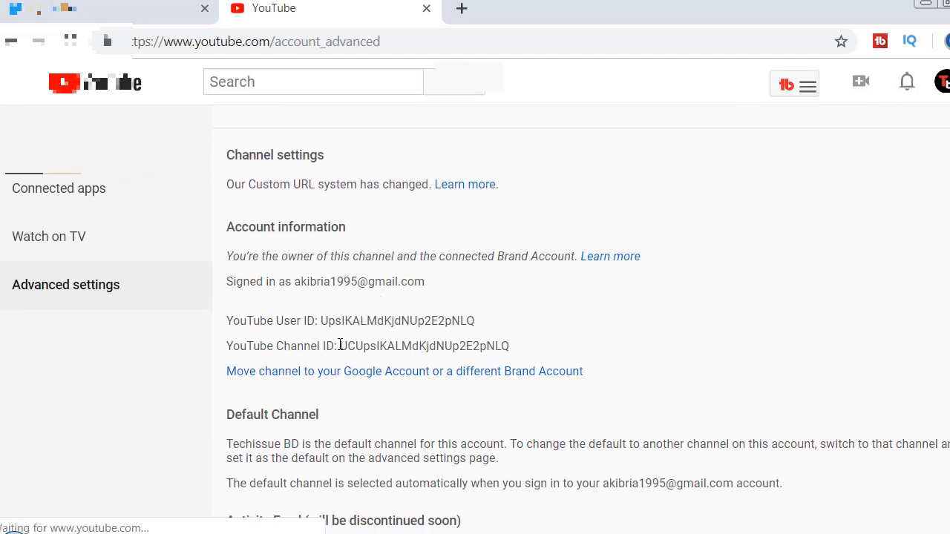
pyautogui.moveTo(342, 346); pyautogui.dragTo(505, 353)
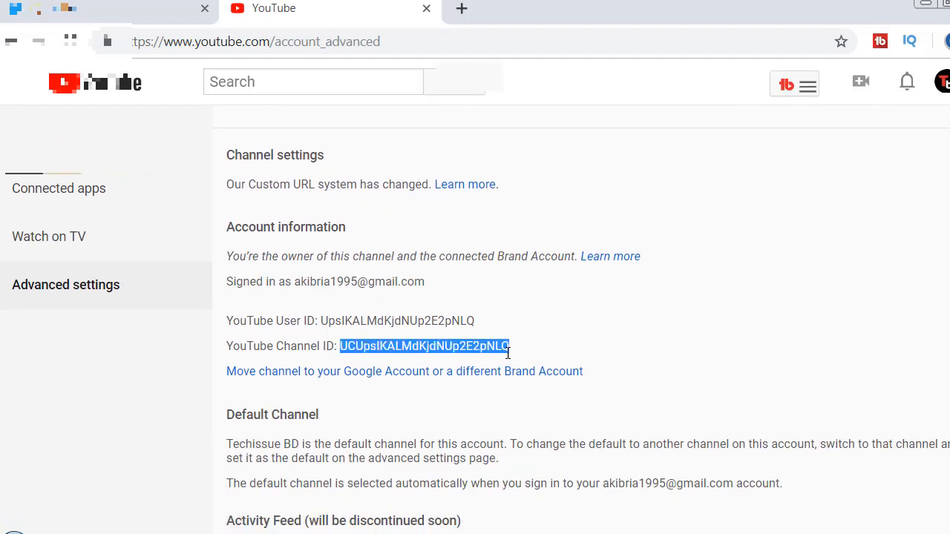
pyautogui.rightClick(507, 353)
pyautogui.click(533, 366)
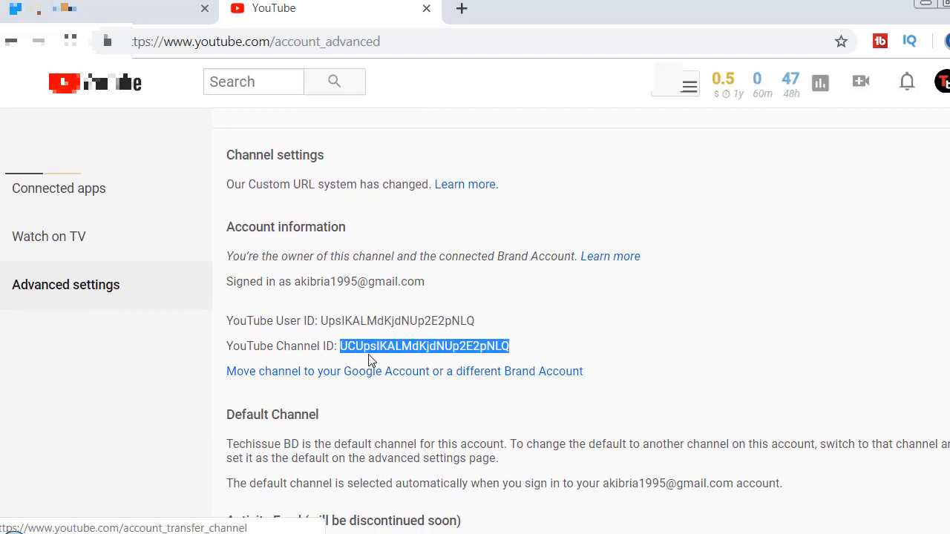
# Return to the Facebook tab settings and paste the copied ID as the Youtube channel ID
pyautogui.hotkey('ctrl', 'w')
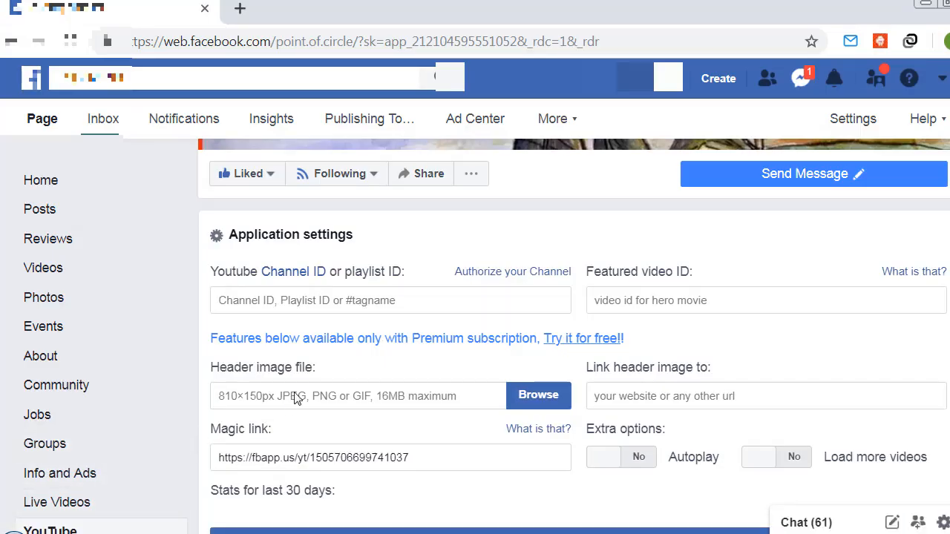
pyautogui.click(294, 302)
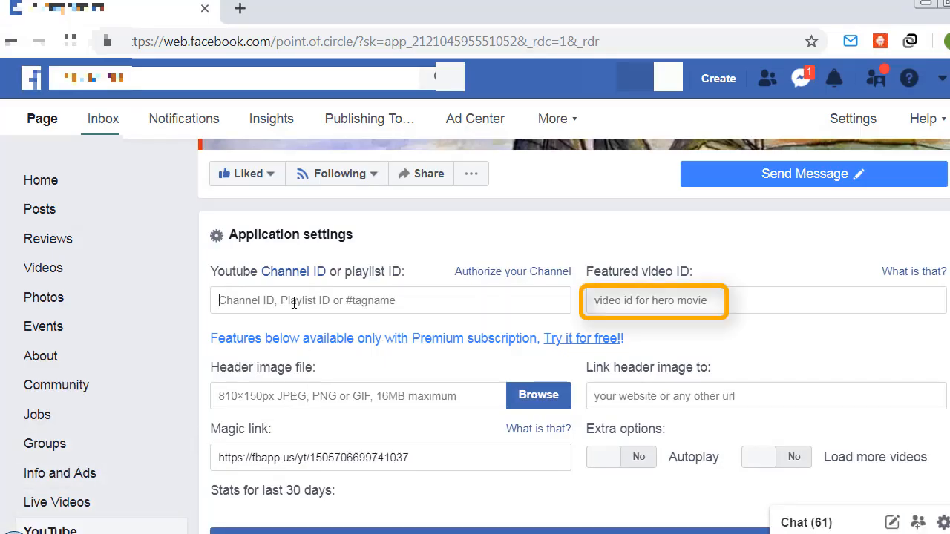
pyautogui.hotkey('ctrl', 'v')
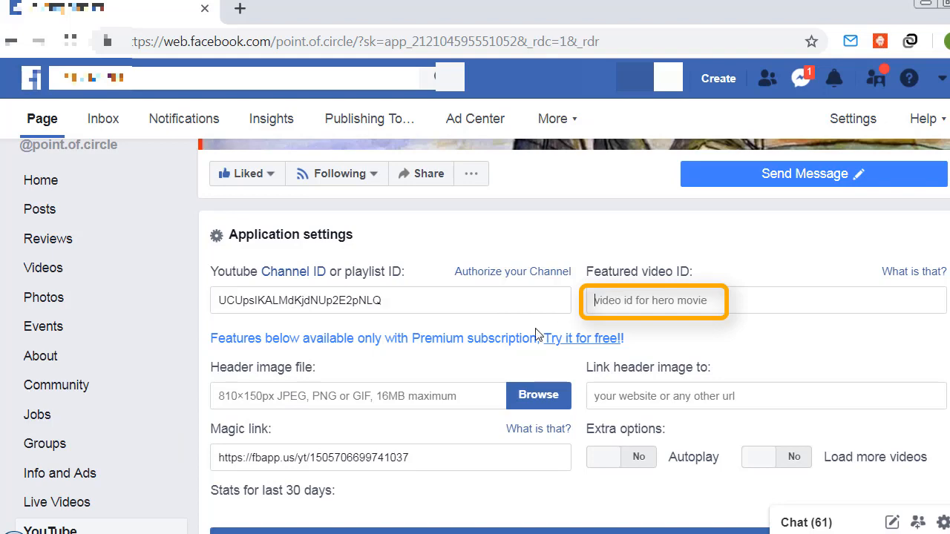
# Switch to YouTube, go back to the channel page and open its Video Manager
pyautogui.click(134, 533)
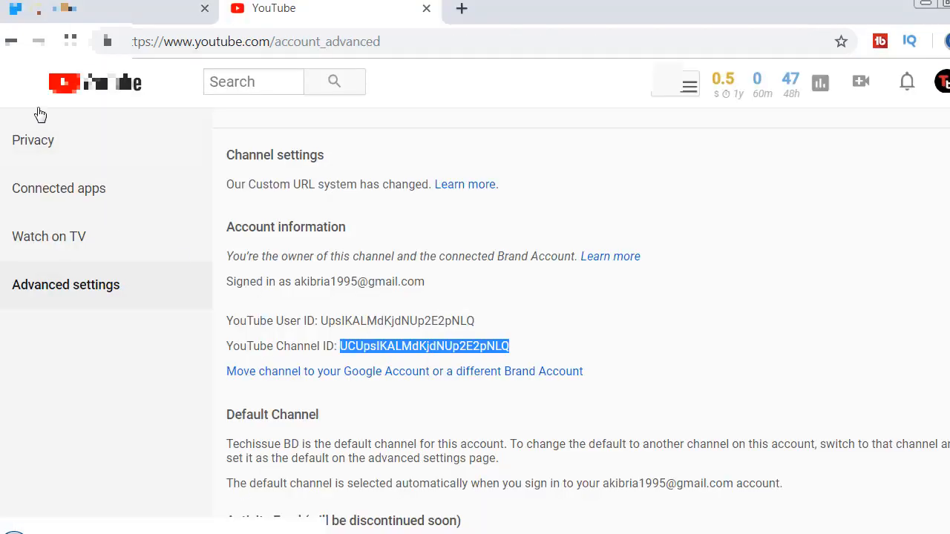
pyautogui.click(11, 42)
pyautogui.click(11, 41)
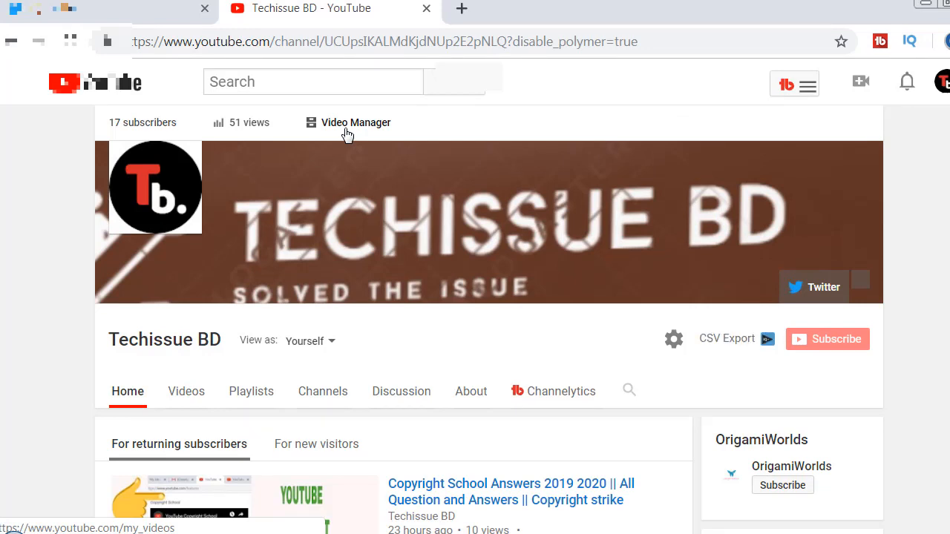
pyautogui.click(346, 134)
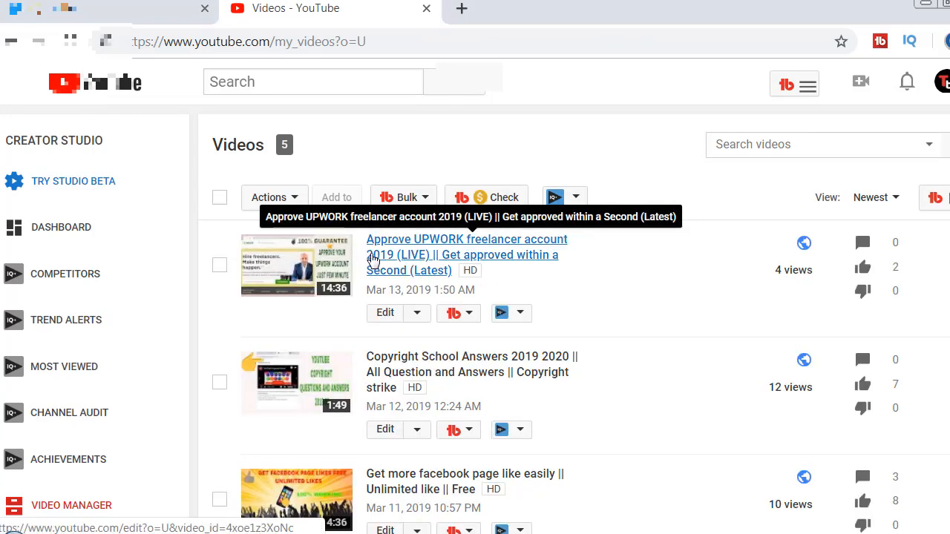
# Copy the video ID of "Download facebook videos without using any software (tricks)" from its TubeBuddy info
pyautogui.scroll(-5, 373, 260)
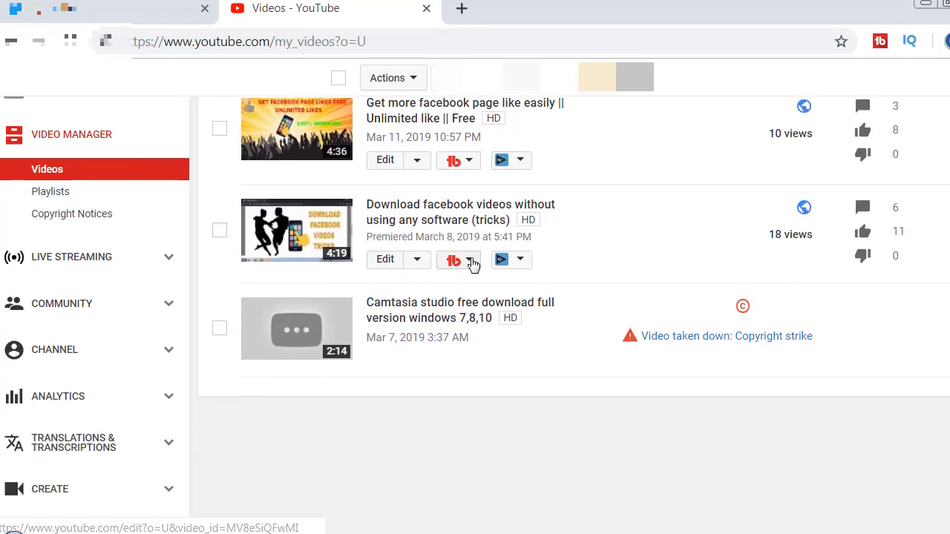
pyautogui.click(469, 260)
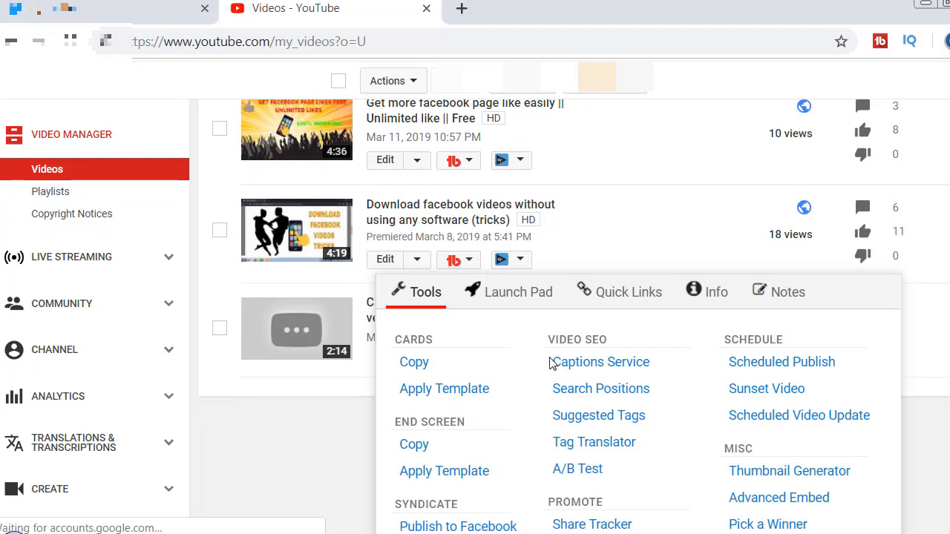
pyautogui.scroll(-1, 713, 215)
pyautogui.click(712, 202)
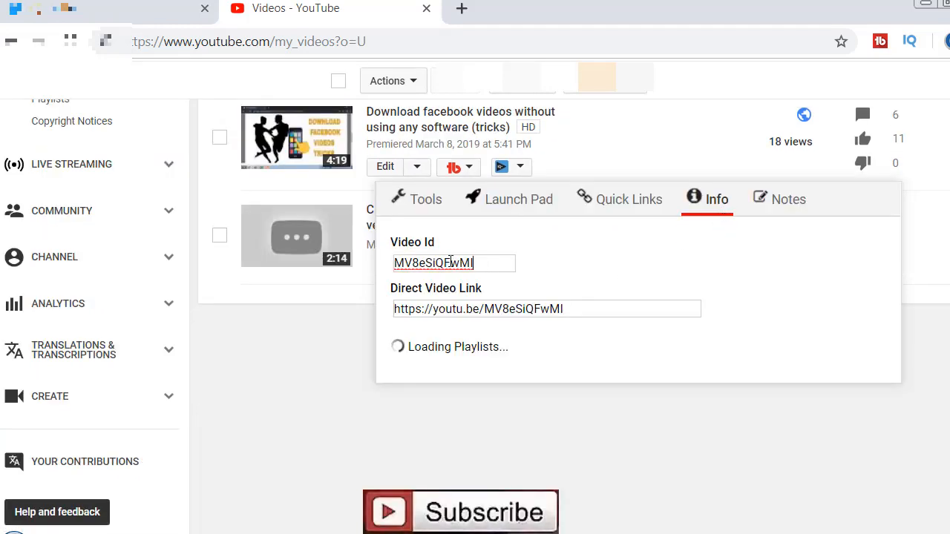
pyautogui.moveTo(475, 263); pyautogui.dragTo(394, 263)
pyautogui.rightClick(448, 262)
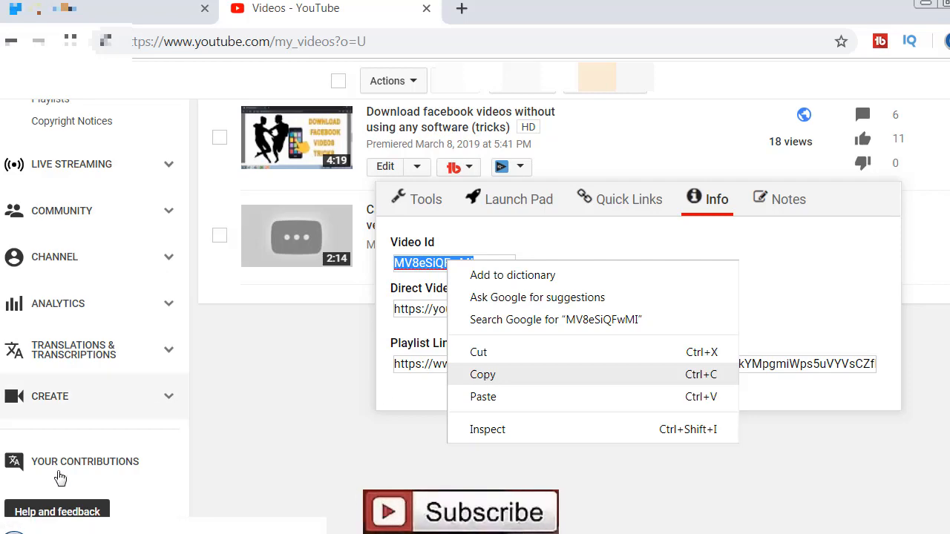
# Paste the copied ID as the featured video ID on Facebook and enable Autoplay and Load more videos
pyautogui.click(111, 532)
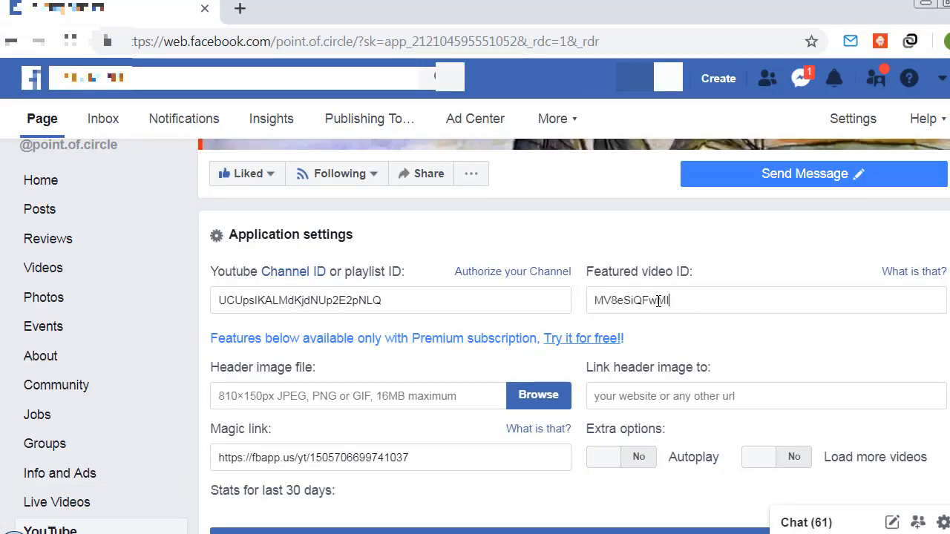
pyautogui.scroll(-1, 384, 325)
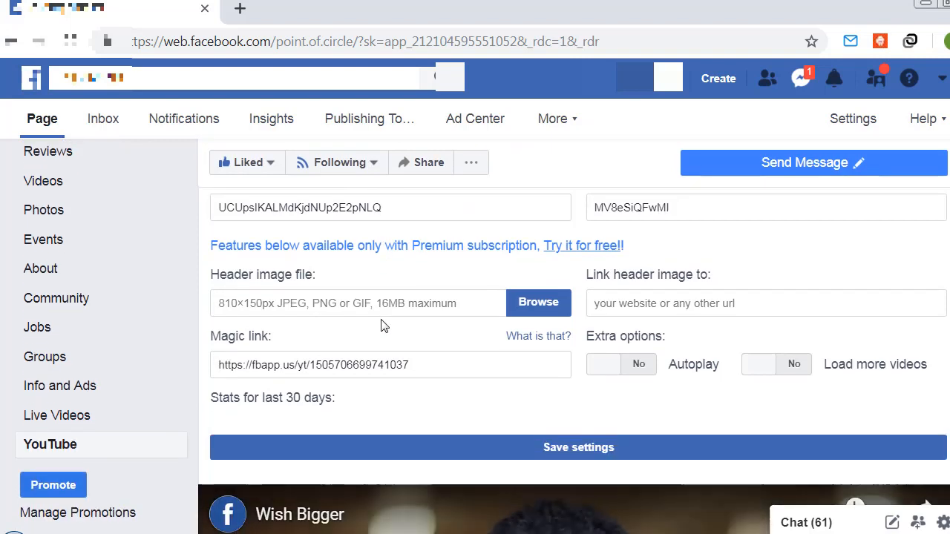
pyautogui.click(639, 371)
pyautogui.click(784, 372)
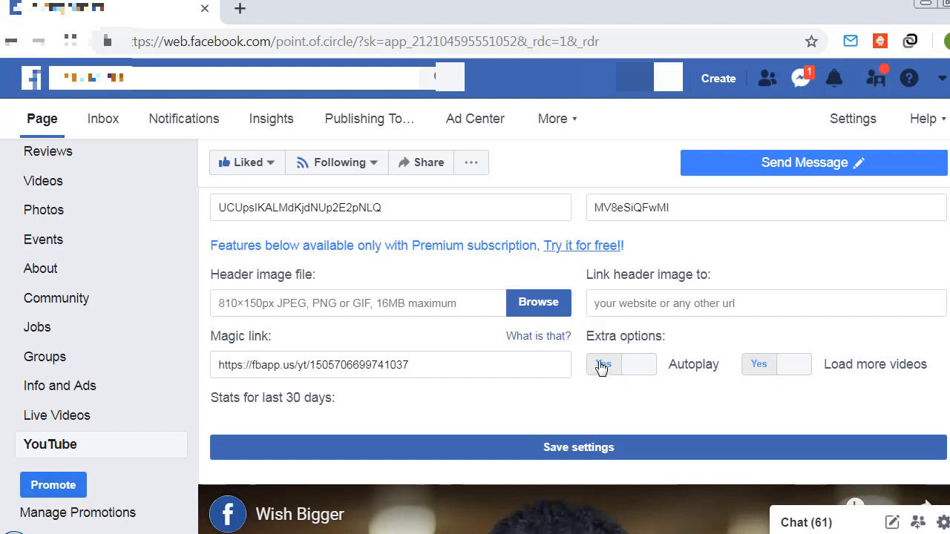
pyautogui.scroll(-2, 483, 326)
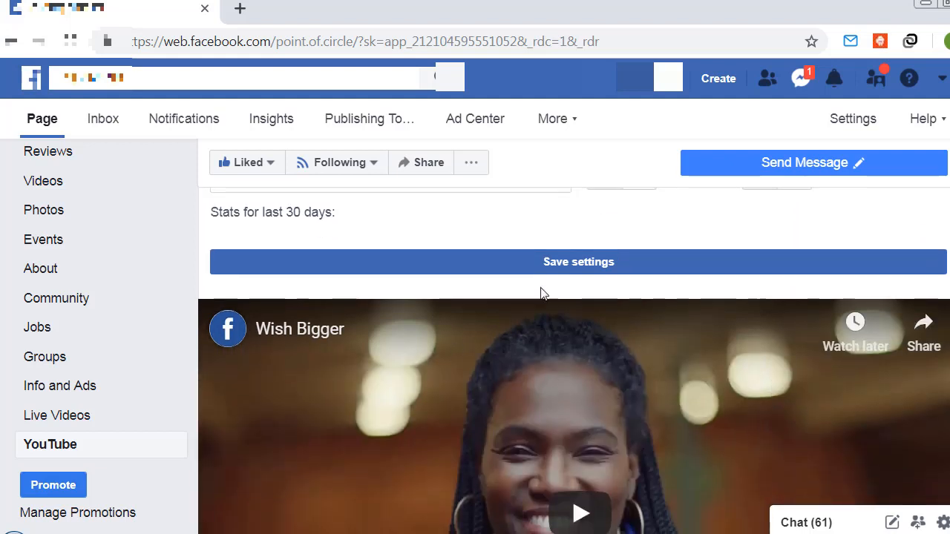
# Save the YouTube tab's application settings and review its featured video, description, video thumbnails and place in the page's tab list
pyautogui.click(555, 268)
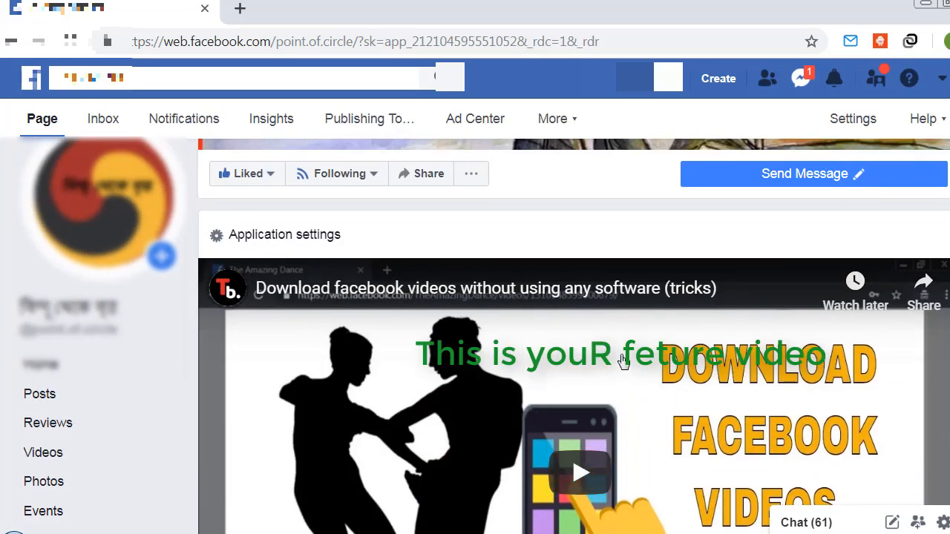
pyautogui.scroll(-5, 546, 386)
pyautogui.scroll(-3, 561, 324)
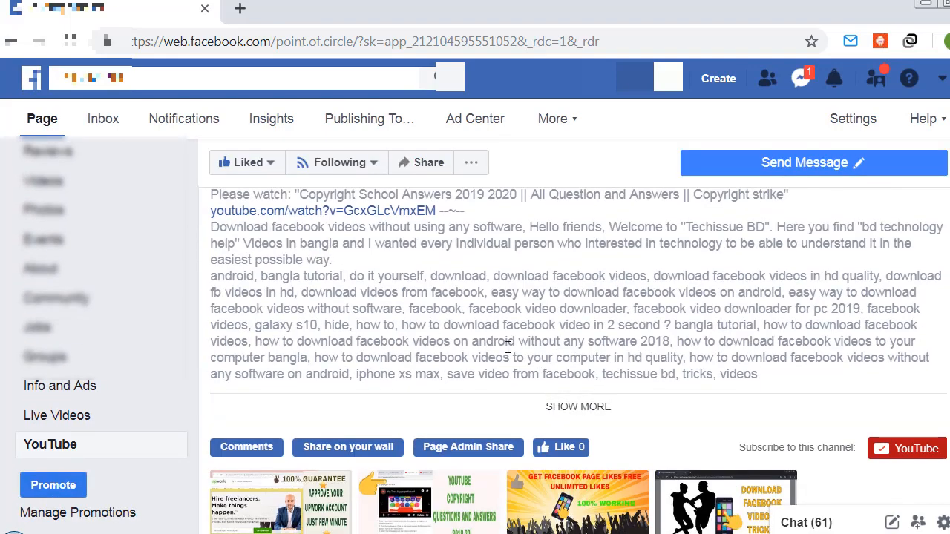
pyautogui.scroll(-3, 569, 418)
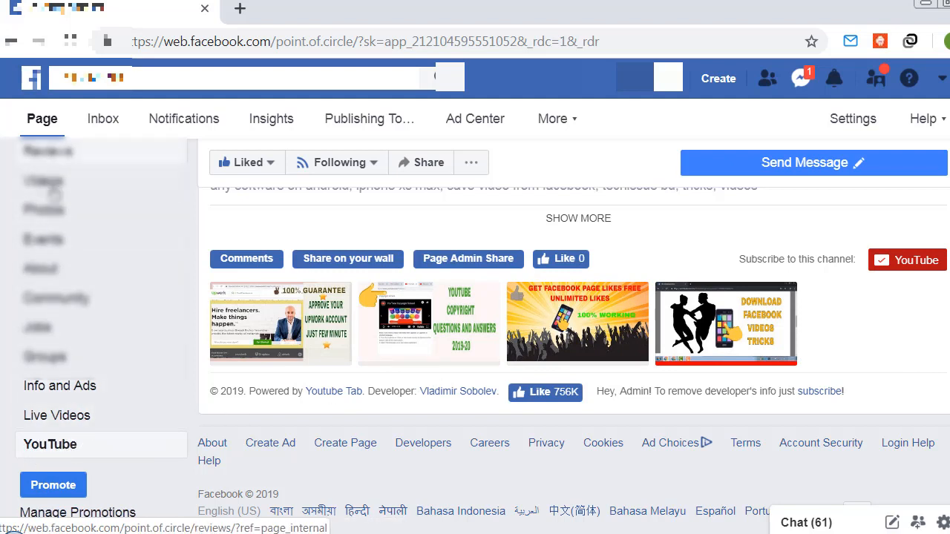
pyautogui.scroll(2, 104, 445)
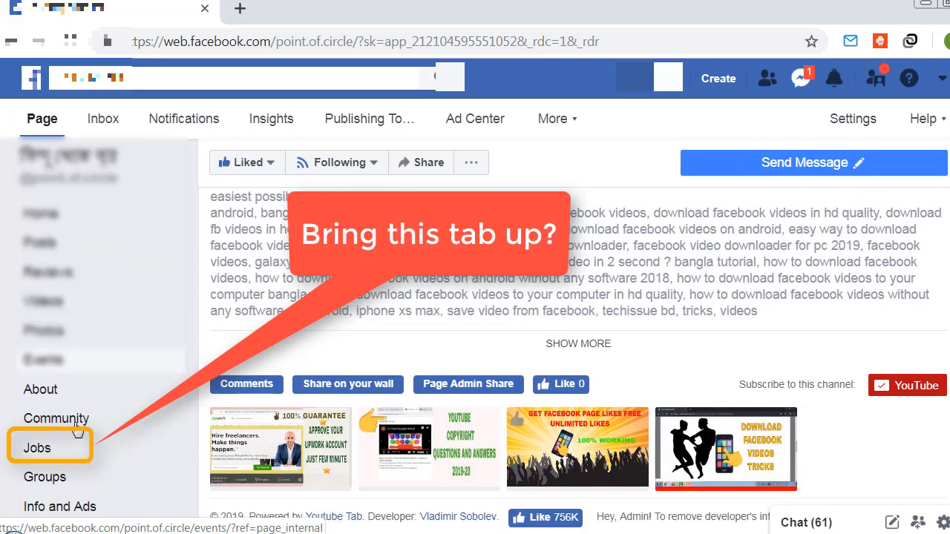
pyautogui.scroll(-2, 78, 434)
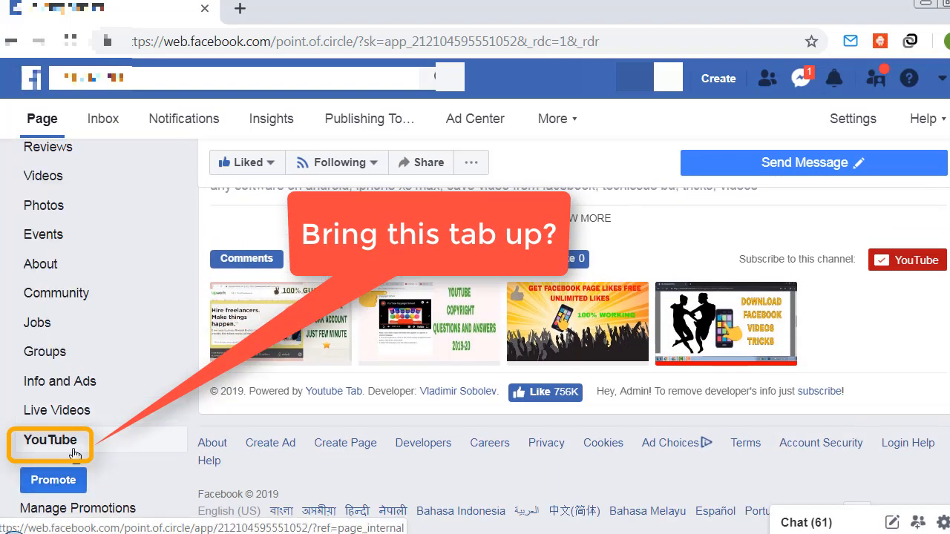
# In the page's Templates and Tabs settings, move the YouTube tab up to directly below Home
pyautogui.click(846, 124)
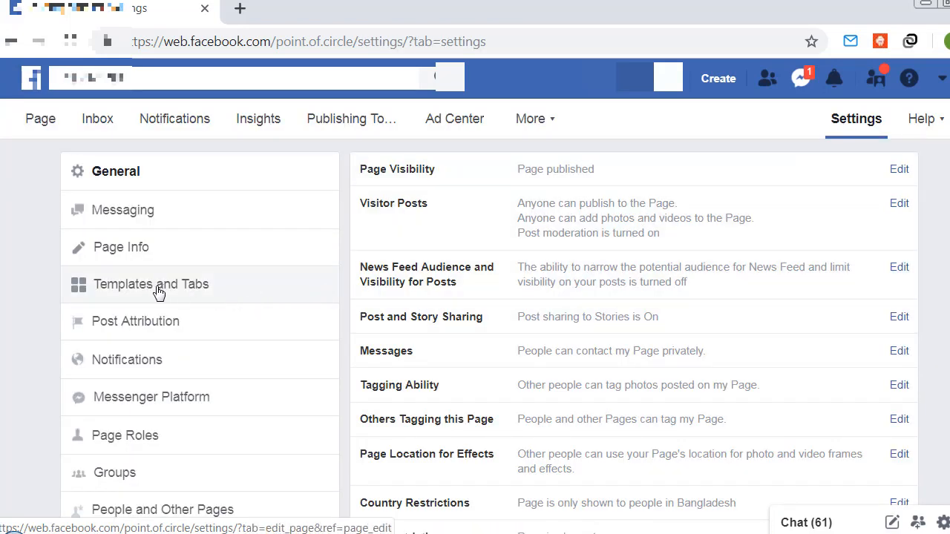
pyautogui.click(181, 297)
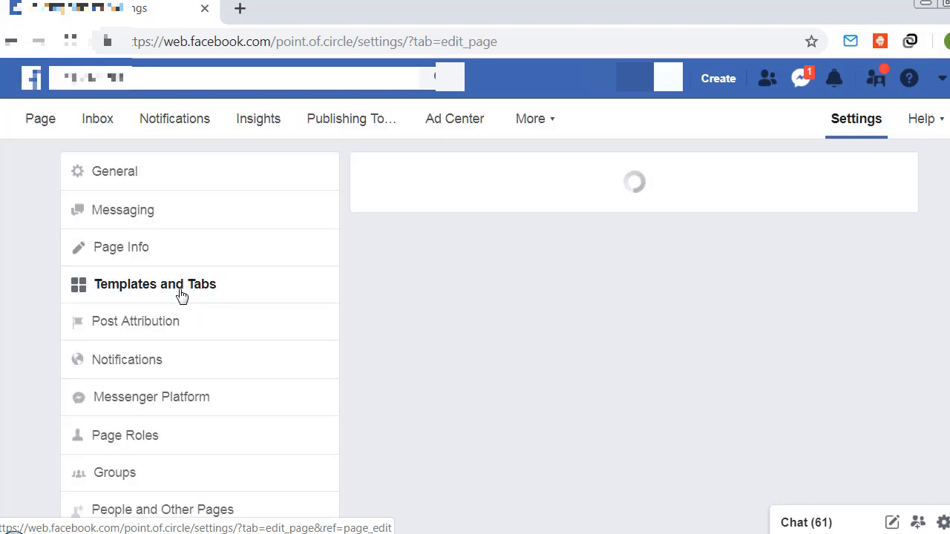
pyautogui.scroll(-10, 555, 300)
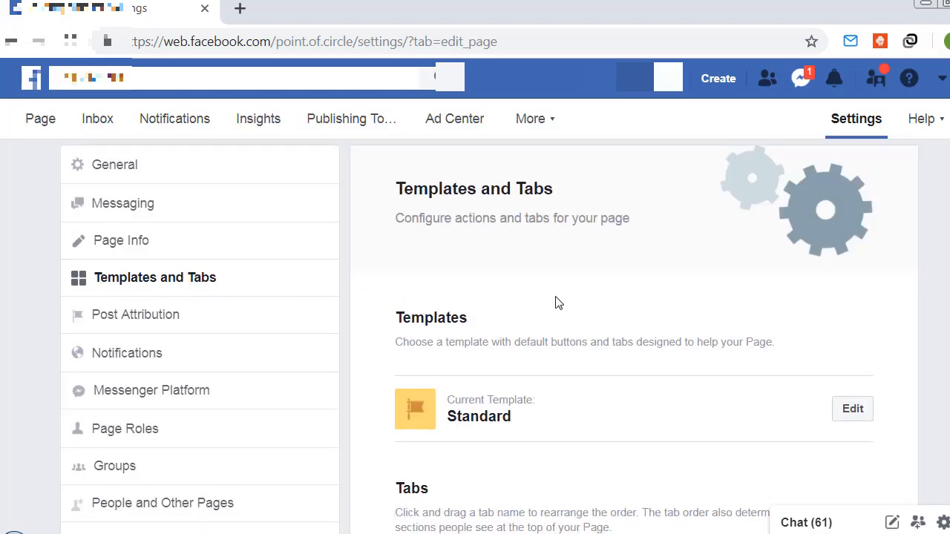
pyautogui.scroll(-3, 555, 298)
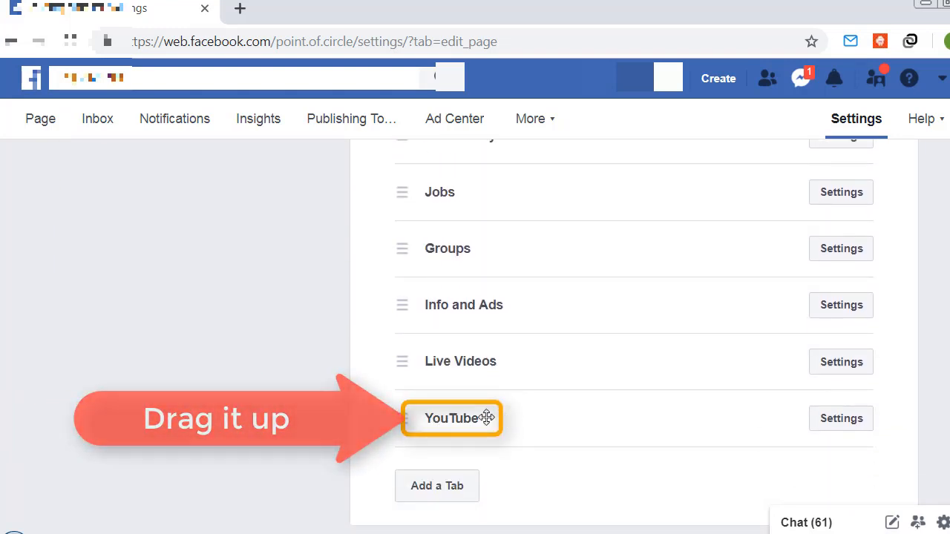
pyautogui.moveTo(483, 418)
pyautogui.mouseDown()
pyautogui.moveTo(483, 96)
pyautogui.moveTo(464, 144)
pyautogui.moveTo(452, 248)
pyautogui.moveTo(490, 180)
pyautogui.moveTo(478, 279)
pyautogui.mouseUp()
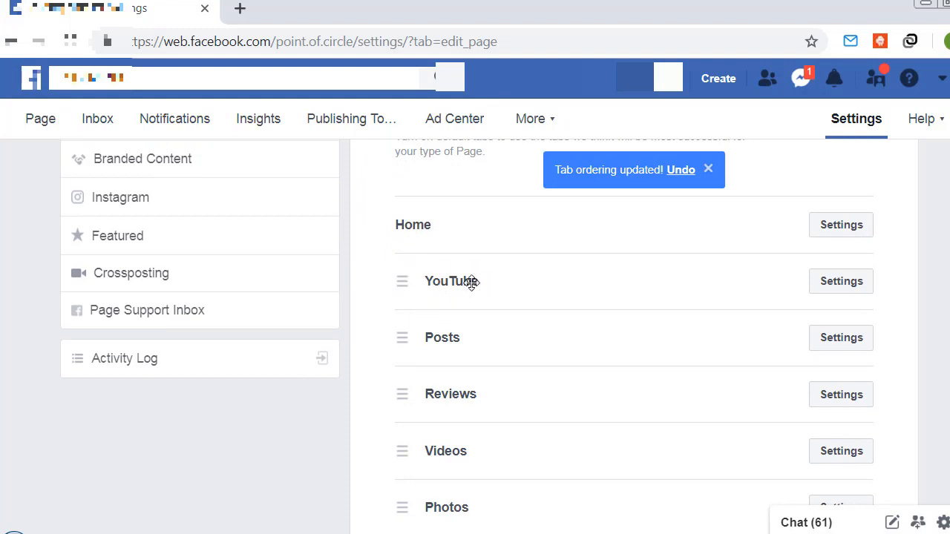
# Return to the Facebook page, check the order of its tab list and open the YouTube tab
pyautogui.click(40, 120)
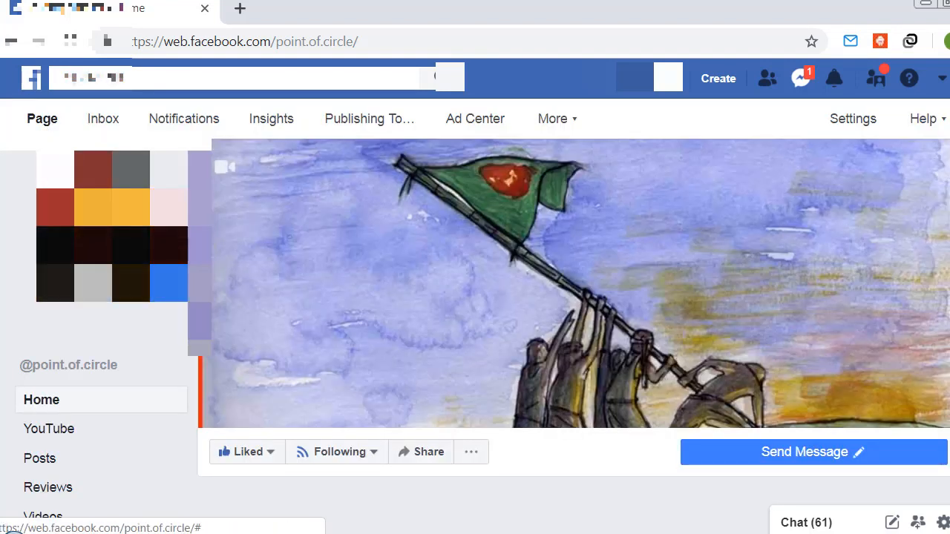
pyautogui.scroll(-3, 475, 334)
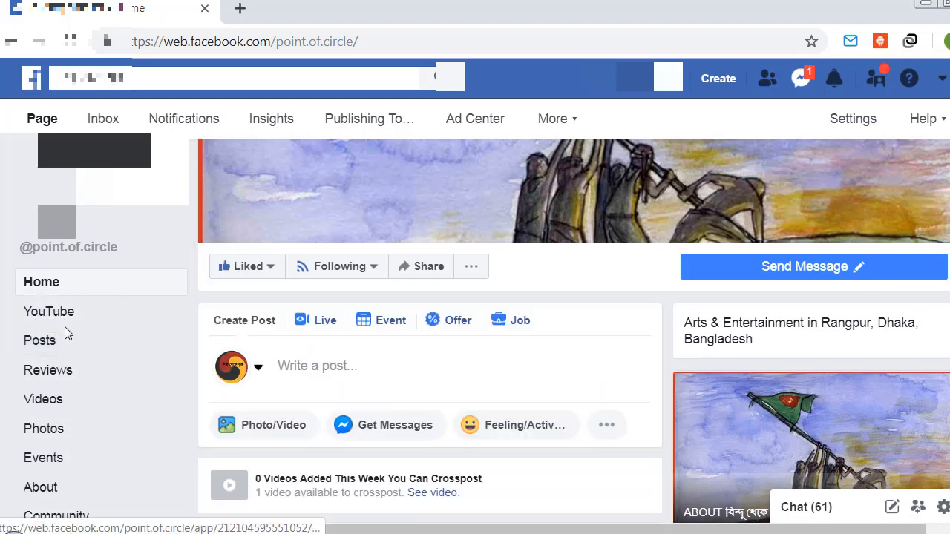
pyautogui.scroll(-3, 383, 364)
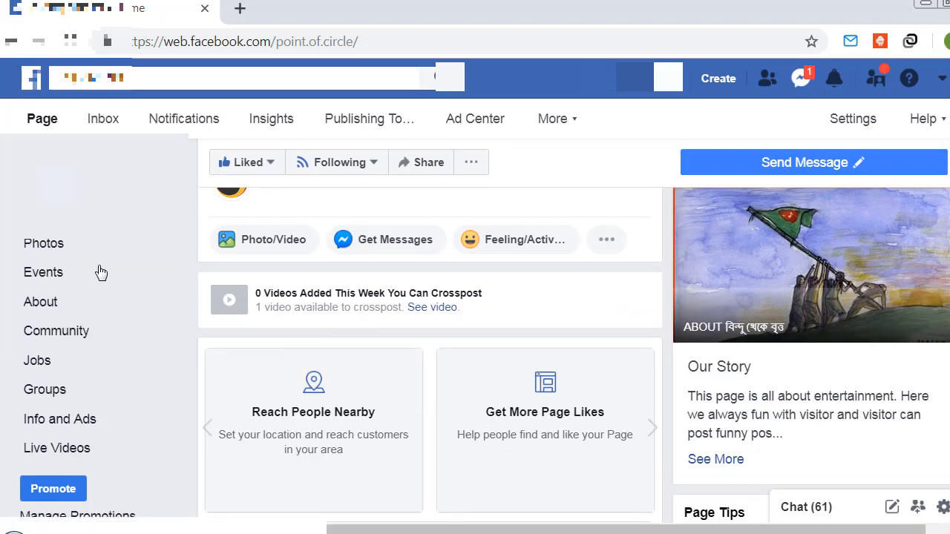
pyautogui.scroll(3, 101, 273)
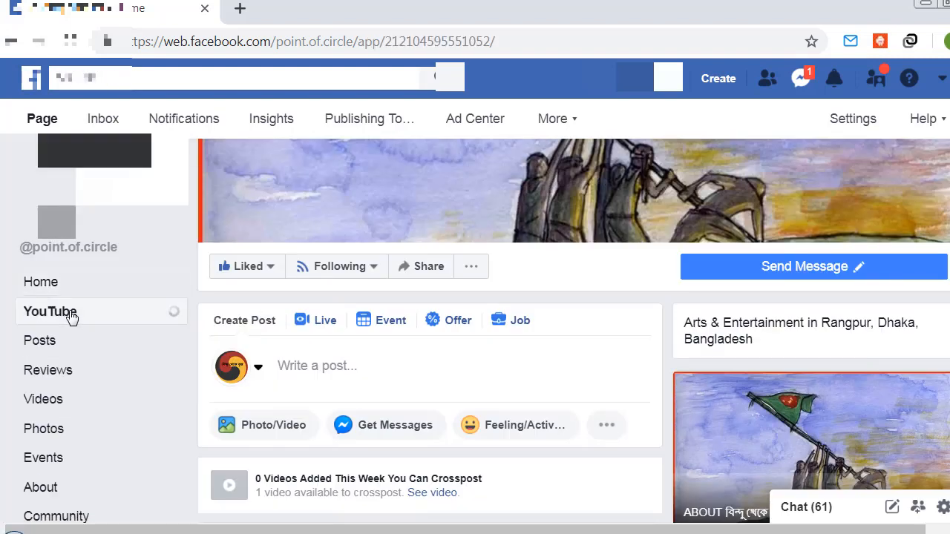